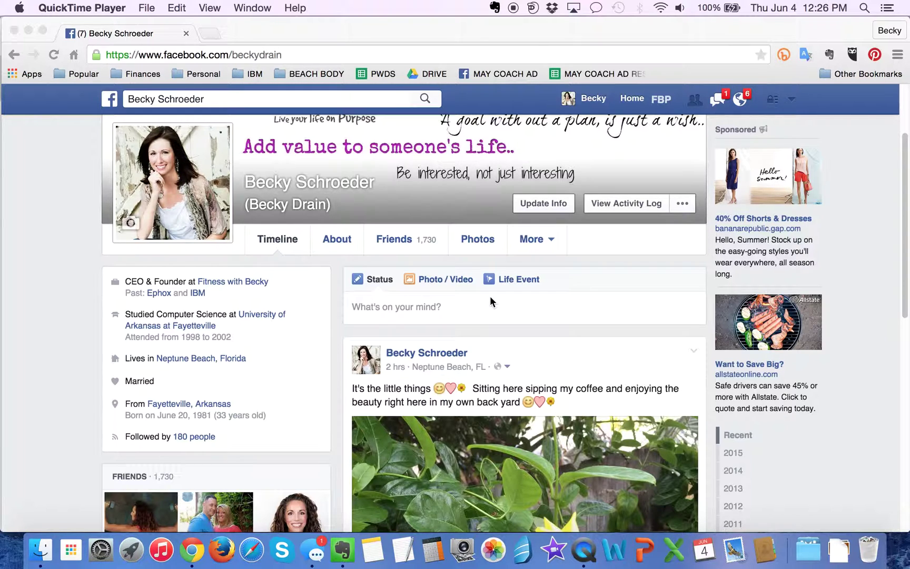
Step: From the Facebook news feed, open the Friends lists page showing lists like 2015 March
{"action": "left_click", "coordinate": [634, 99]}
{"action": "left_click", "coordinate": [633, 100]}
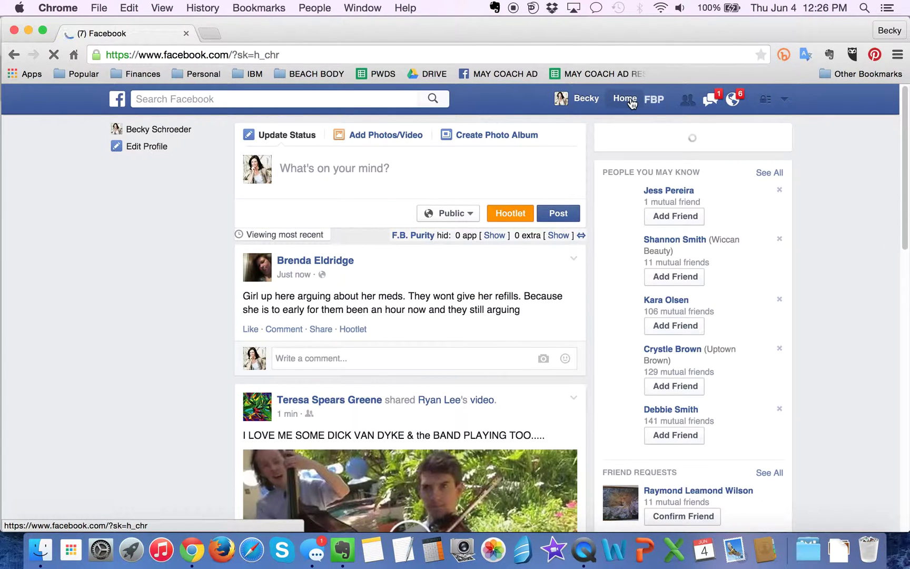
{"action": "scroll", "coordinate": [204, 469], "scroll_direction": "down", "scroll_amount": 3}
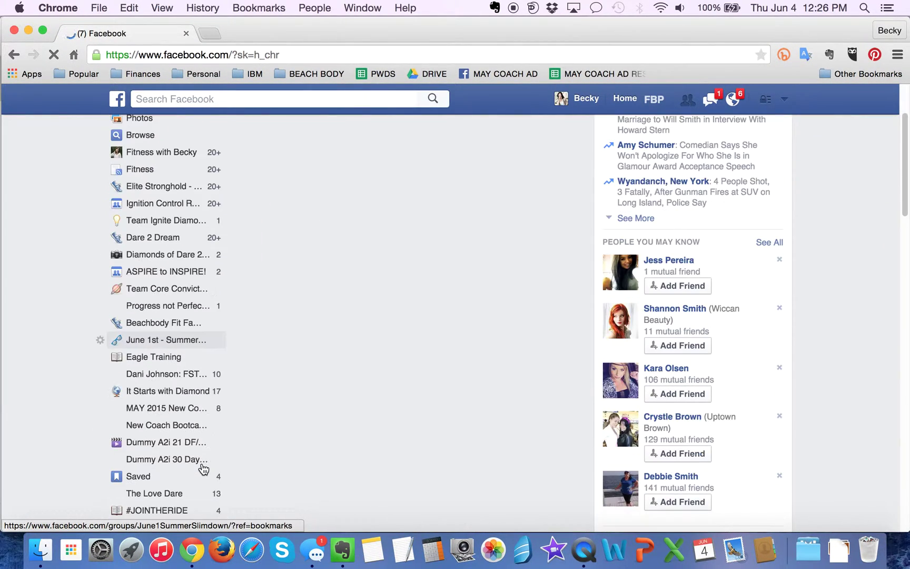
{"action": "scroll", "coordinate": [204, 469], "scroll_direction": "down", "scroll_amount": 10}
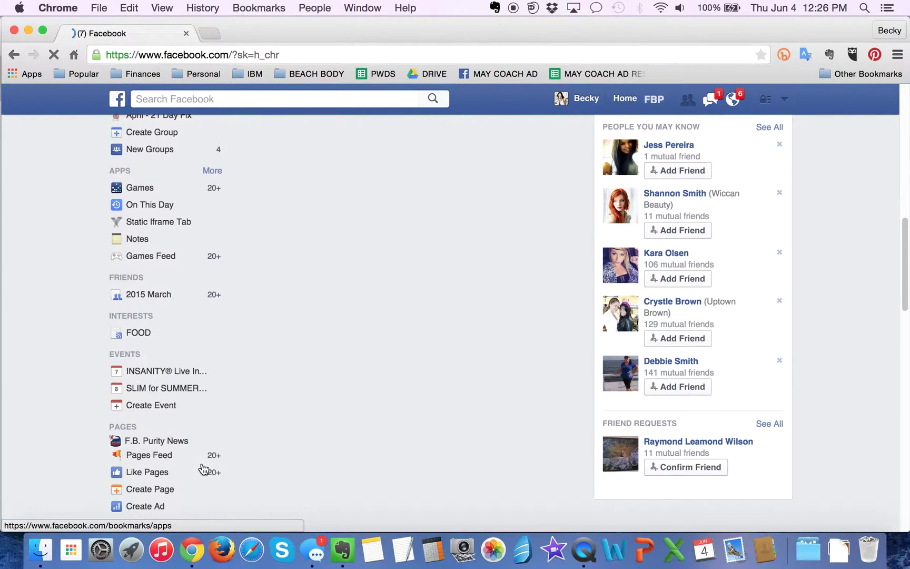
{"action": "scroll", "coordinate": [203, 468], "scroll_direction": "down", "scroll_amount": 1}
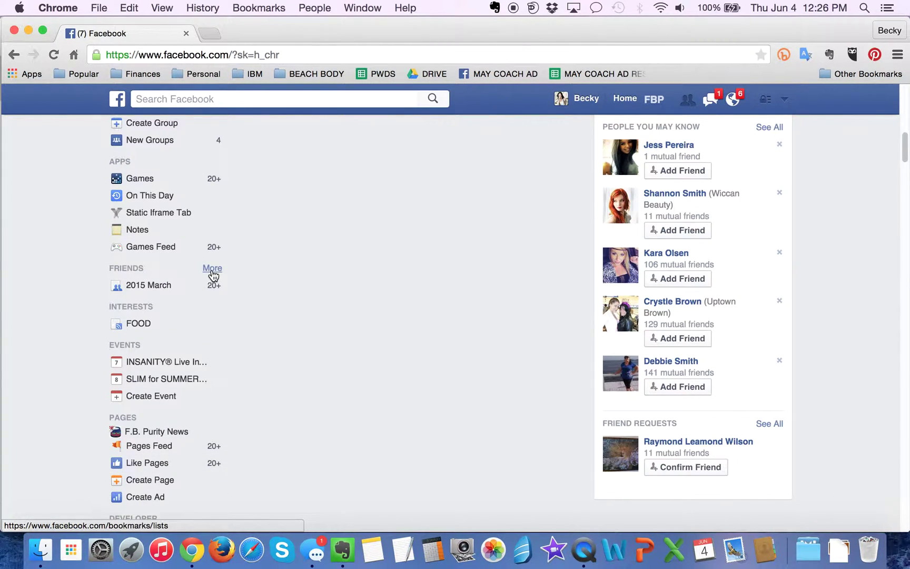
{"action": "left_click", "coordinate": [213, 269]}
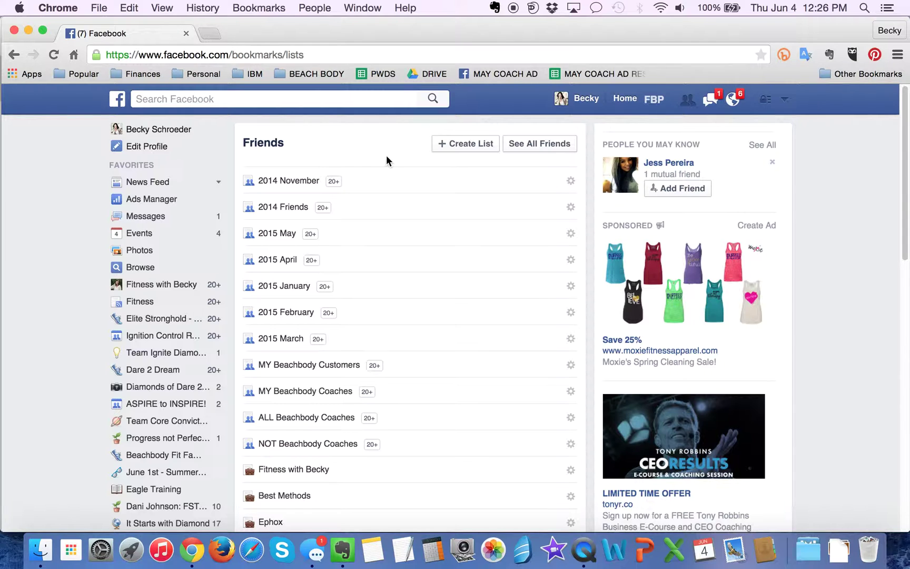
Step: Create an empty custom friend list named '2015 June', then go to your profile timeline
{"action": "left_click", "coordinate": [469, 145]}
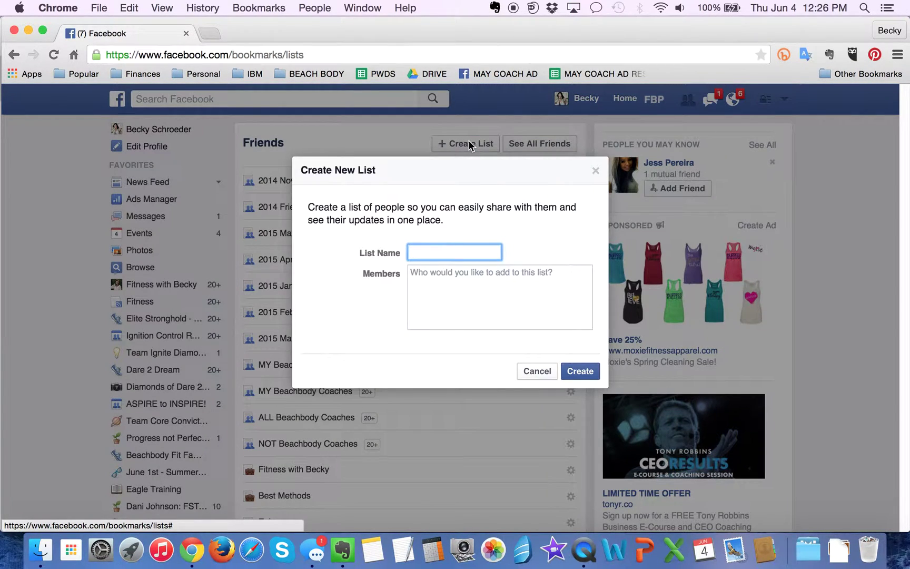
{"action": "type", "text": "2015 June"}
{"action": "left_click", "coordinate": [576, 373]}
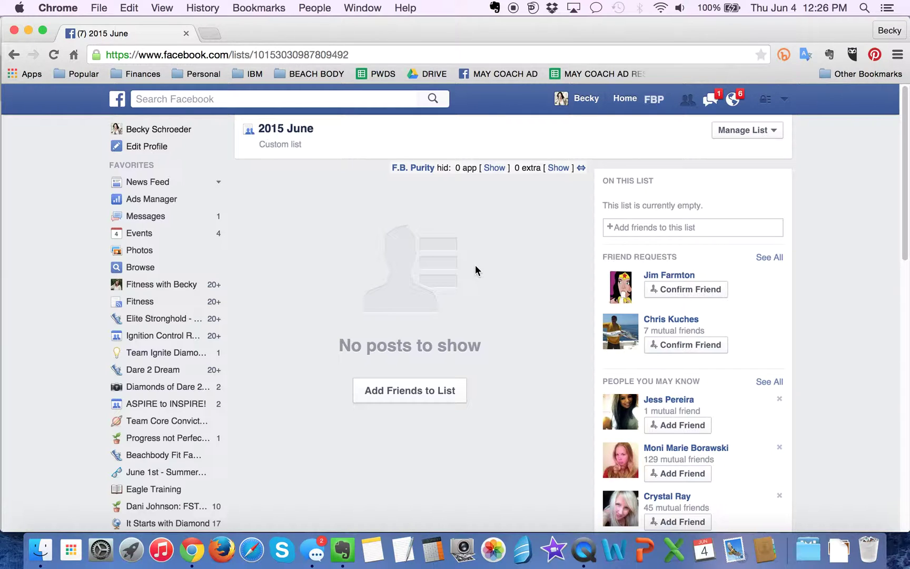
{"action": "left_click", "coordinate": [579, 104]}
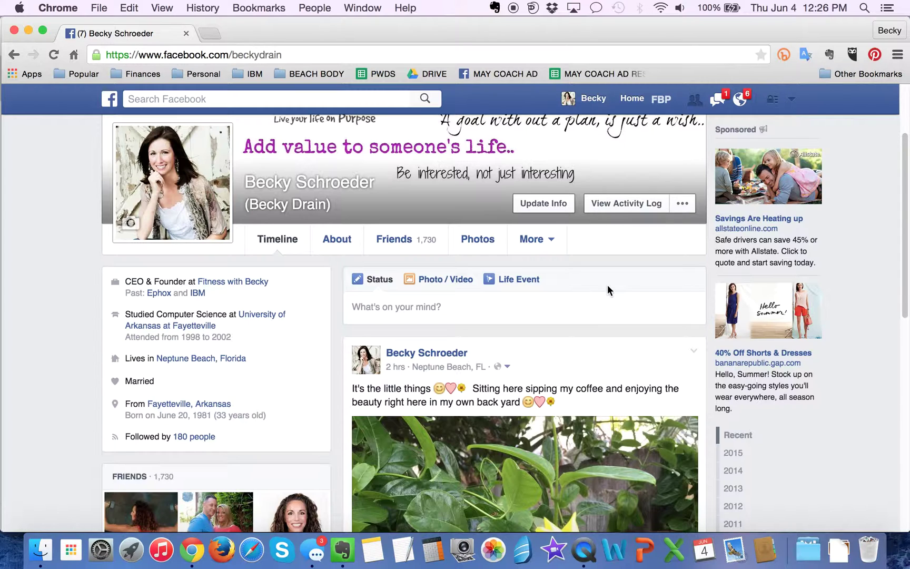
Step: Confirm the second pending friend request and add that new friend to the 2015 June list
{"action": "left_click", "coordinate": [694, 100]}
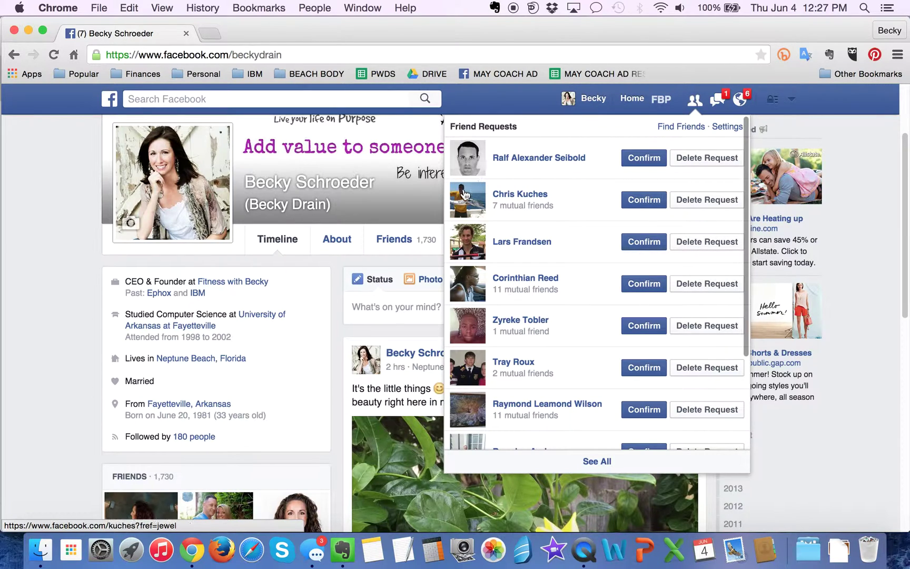
{"action": "left_click", "coordinate": [640, 201]}
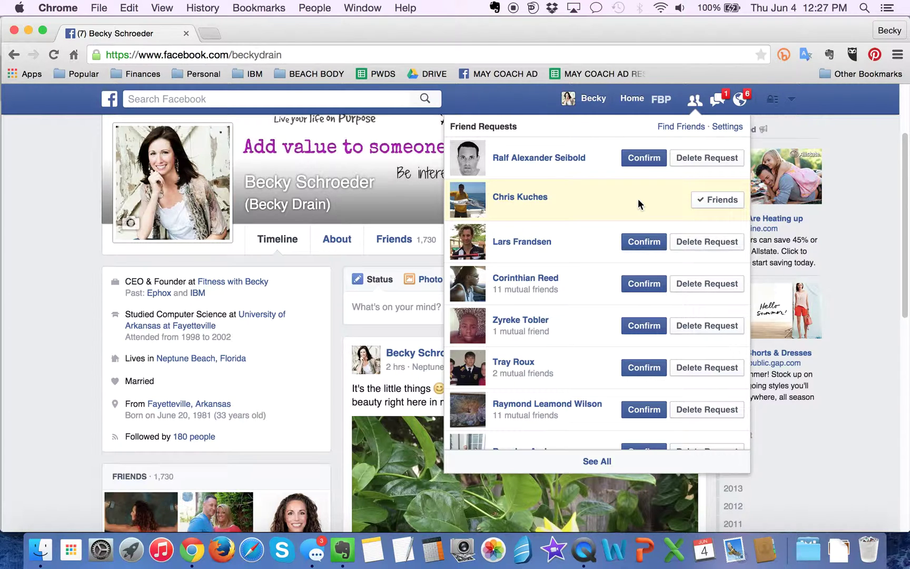
{"action": "mouse_move", "coordinate": [512, 200]}
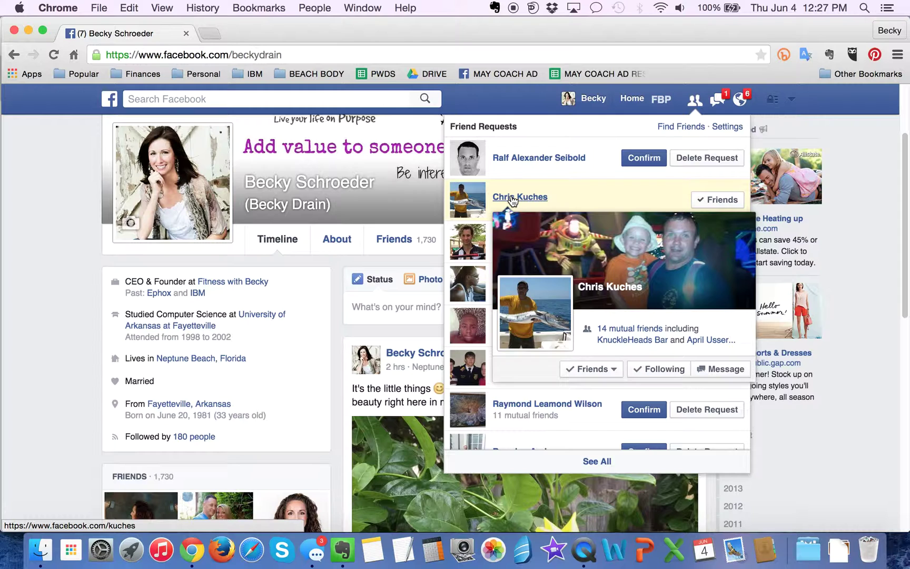
{"action": "left_click", "coordinate": [599, 369]}
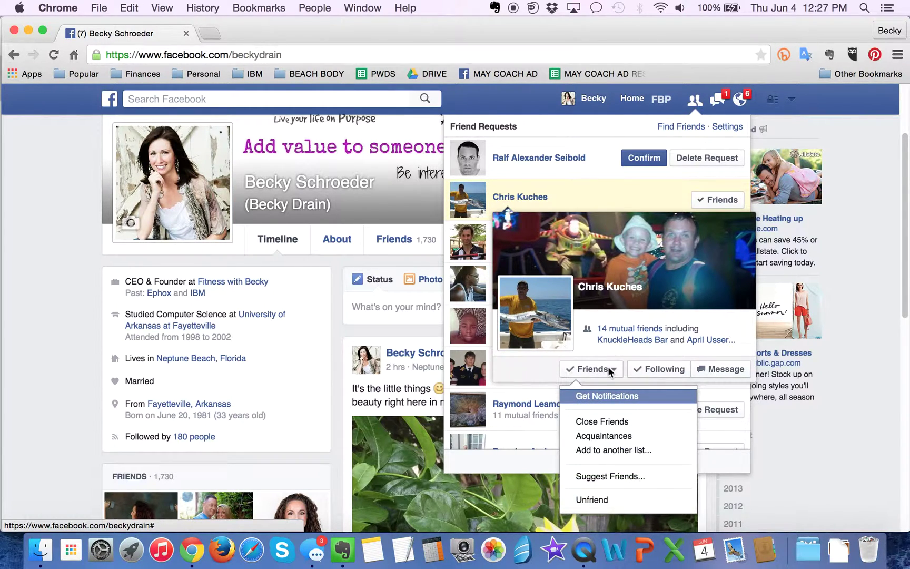
{"action": "left_click", "coordinate": [597, 451]}
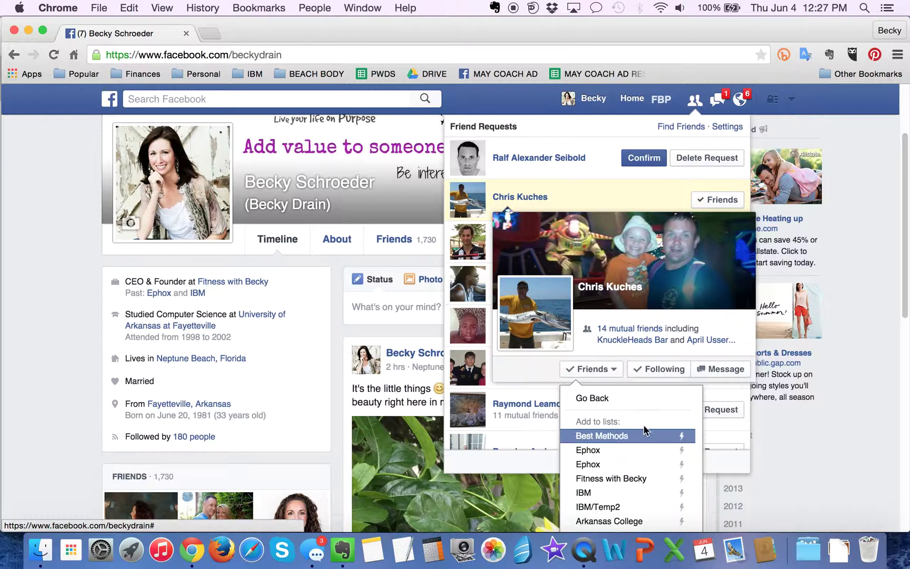
{"action": "scroll", "coordinate": [669, 484], "scroll_direction": "down", "scroll_amount": 7}
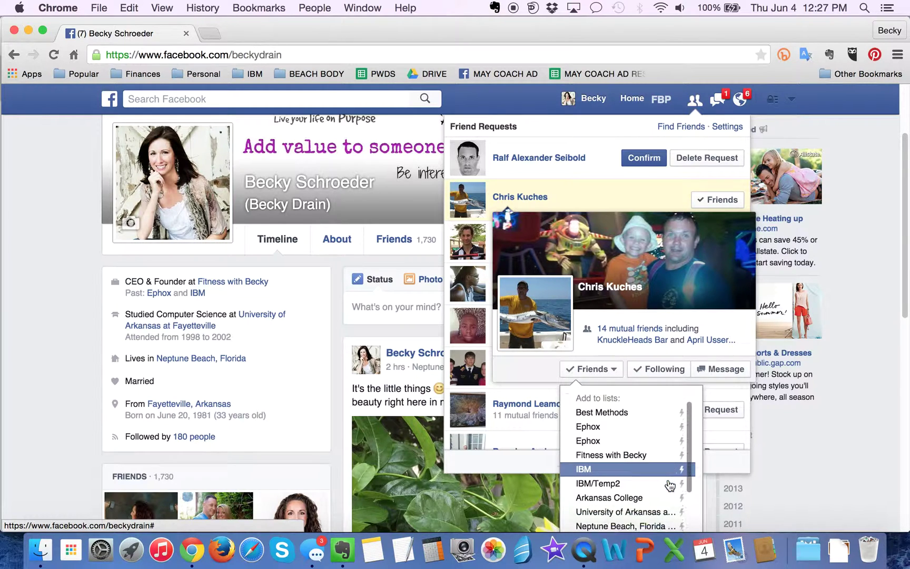
{"action": "scroll", "coordinate": [669, 485], "scroll_direction": "down", "scroll_amount": 3}
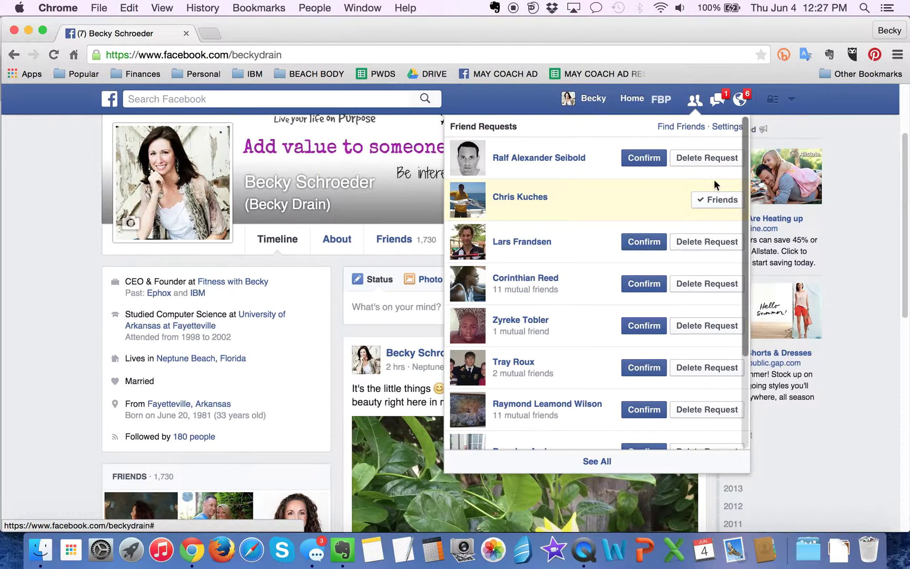
{"action": "left_click", "coordinate": [696, 102]}
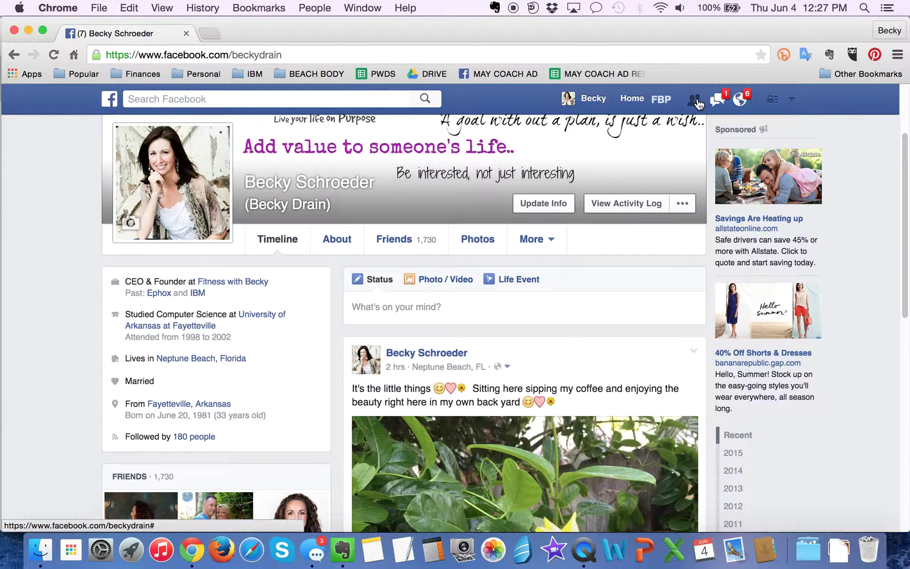
Step: Open the 2015 June list from the news feed sidebar and check its one member
{"action": "left_click", "coordinate": [634, 101]}
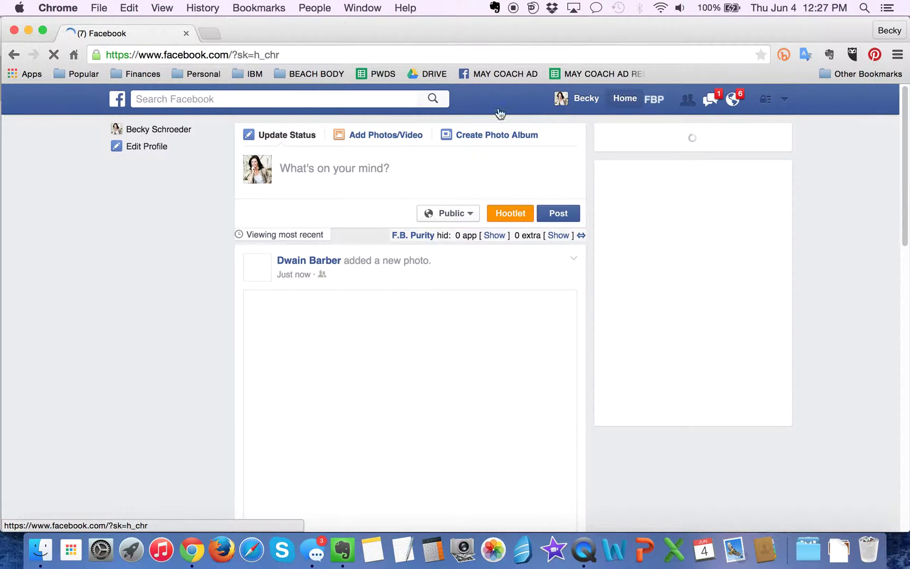
{"action": "scroll", "coordinate": [136, 439], "scroll_direction": "down", "scroll_amount": 10}
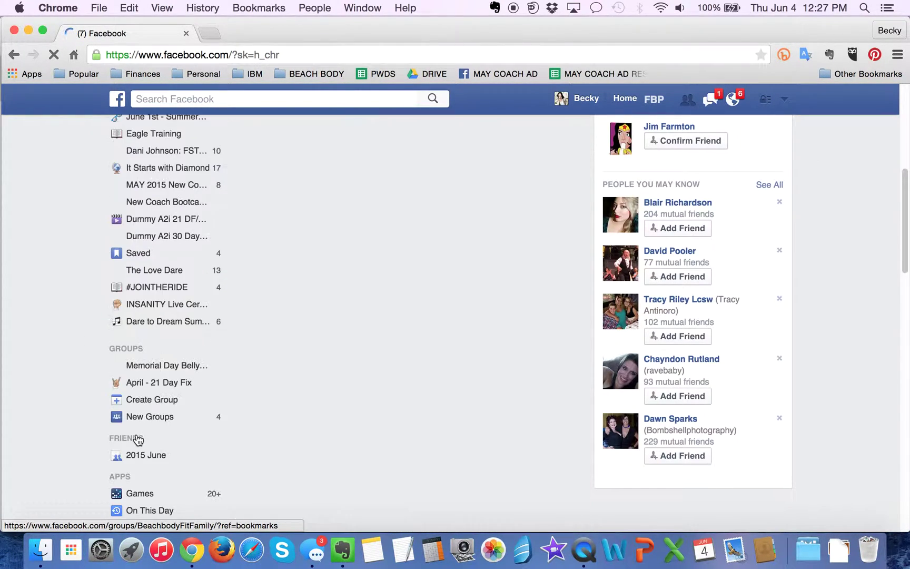
{"action": "scroll", "coordinate": [138, 440], "scroll_direction": "down", "scroll_amount": 5}
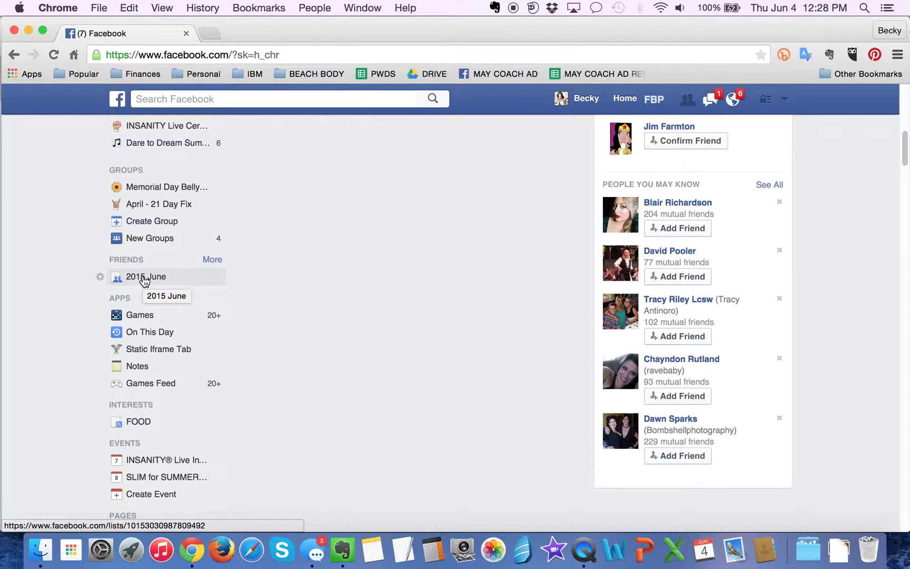
{"action": "left_click", "coordinate": [145, 278]}
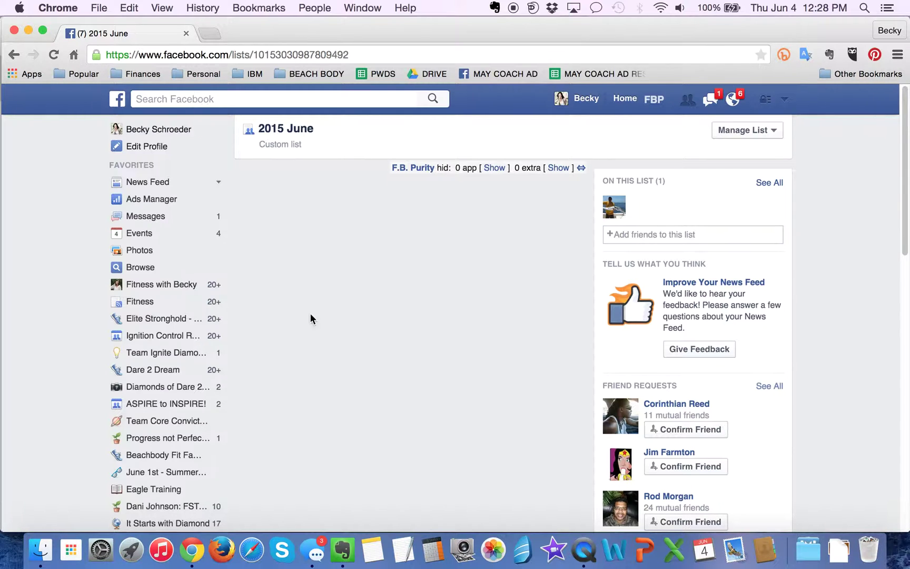
{"action": "scroll", "coordinate": [395, 259], "scroll_direction": "down", "scroll_amount": 6}
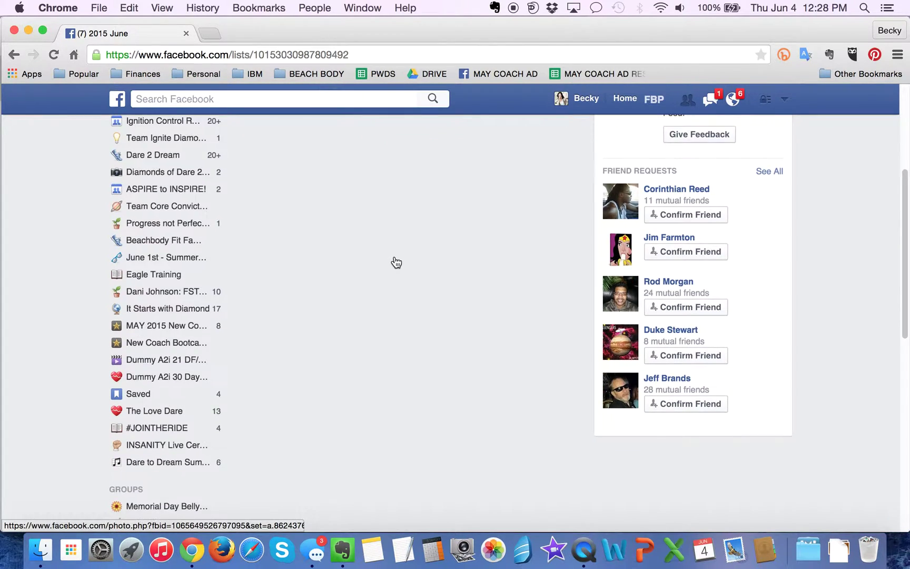
{"action": "scroll", "coordinate": [395, 258], "scroll_direction": "up", "scroll_amount": 7}
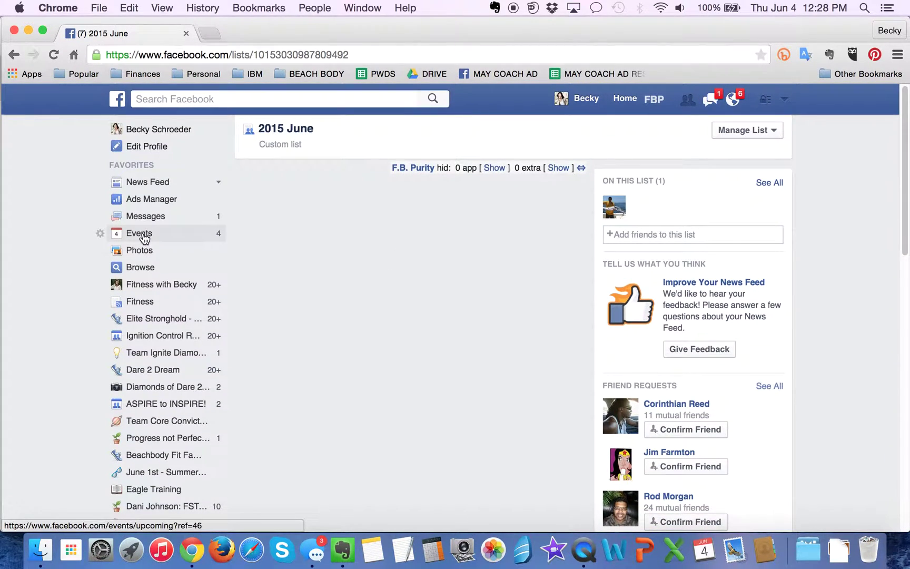
Step: Open the past hosted event Summer Slimdown from the Events page
{"action": "left_click", "coordinate": [144, 239]}
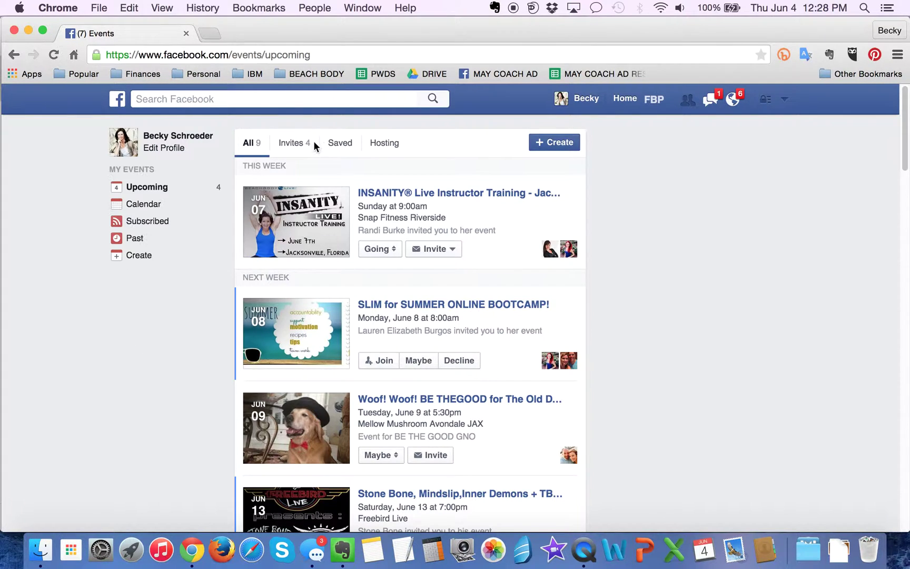
{"action": "left_click", "coordinate": [391, 148]}
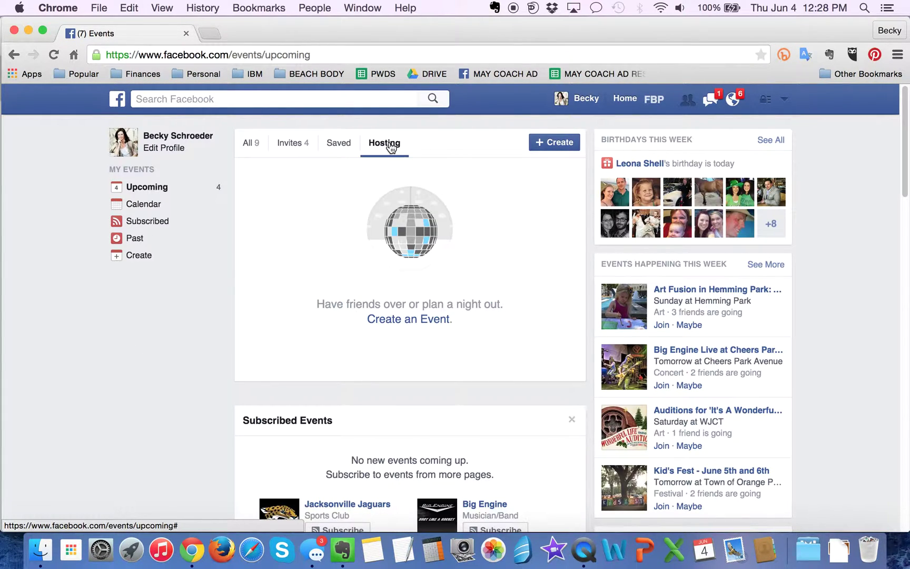
{"action": "scroll", "coordinate": [363, 372], "scroll_direction": "down", "scroll_amount": 5}
{"action": "scroll", "coordinate": [363, 372], "scroll_direction": "up", "scroll_amount": 5}
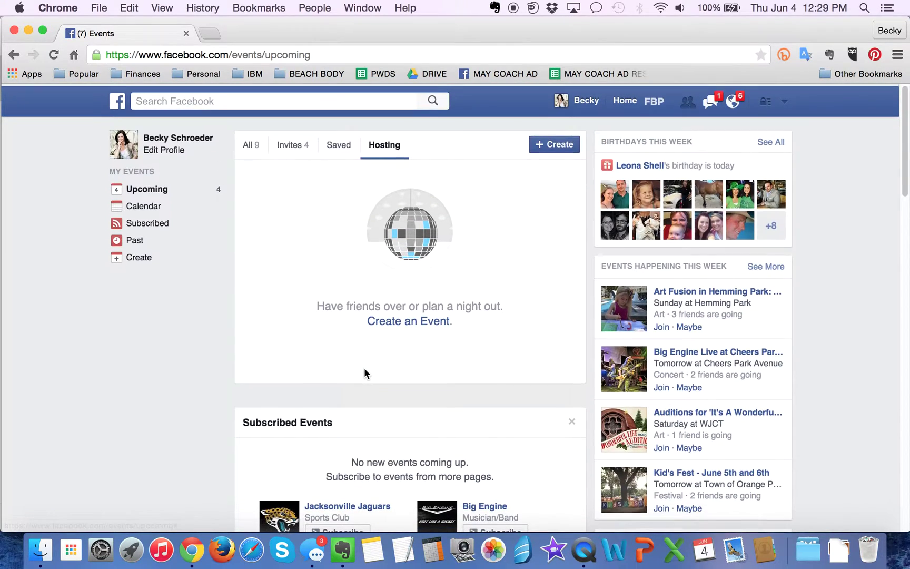
{"action": "left_click", "coordinate": [134, 238]}
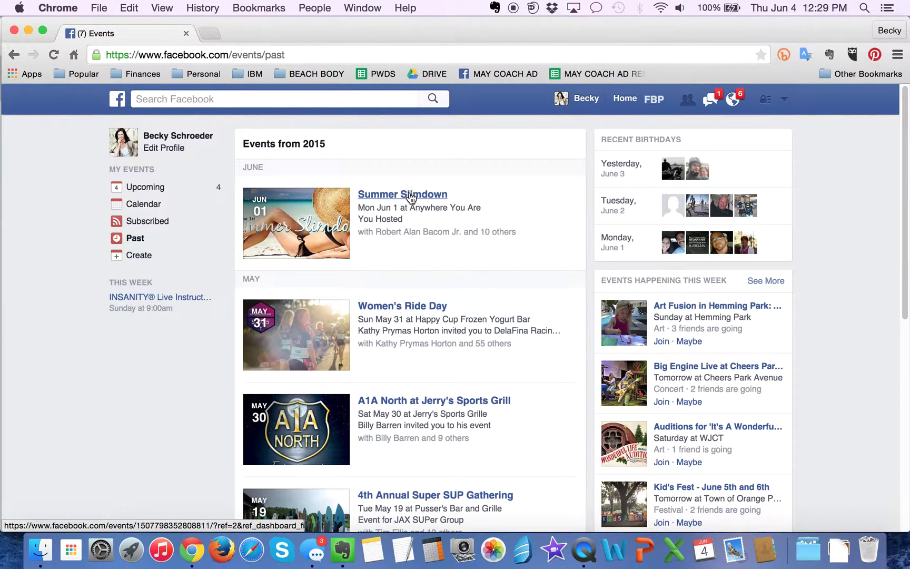
{"action": "left_click", "coordinate": [412, 197]}
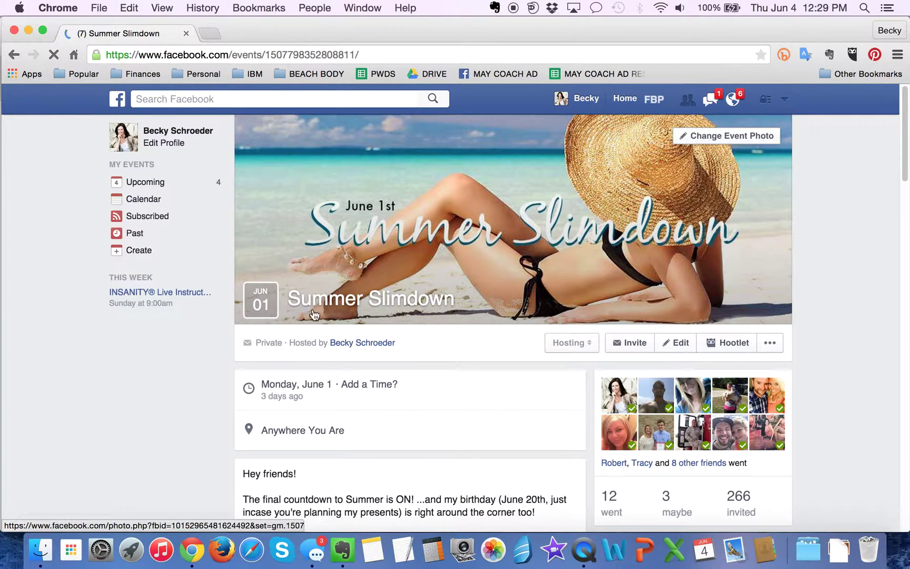
Step: Bring up the event's invite dialog with all friend lists shown
{"action": "scroll", "coordinate": [422, 410], "scroll_direction": "down", "scroll_amount": 5}
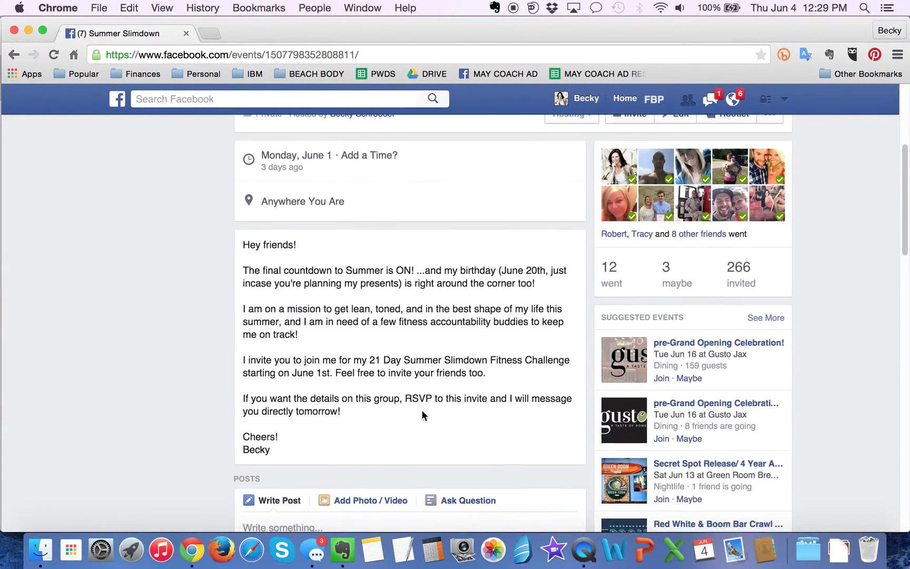
{"action": "scroll", "coordinate": [422, 410], "scroll_direction": "up", "scroll_amount": 5}
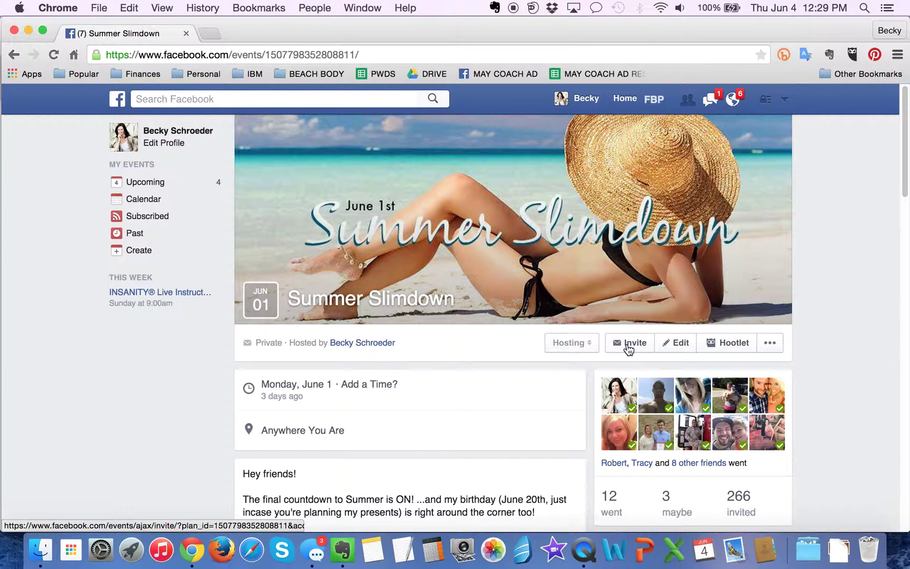
{"action": "left_click", "coordinate": [628, 344]}
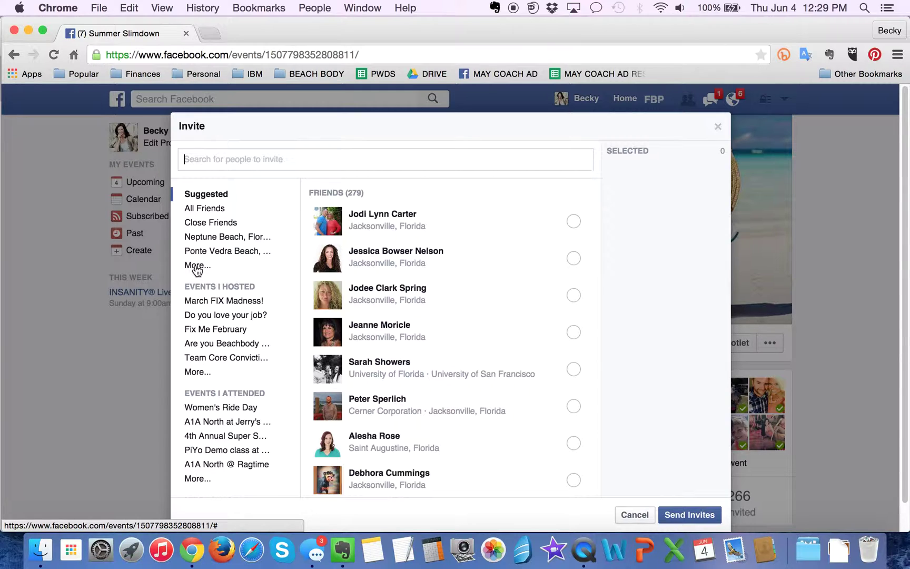
{"action": "left_click", "coordinate": [197, 266]}
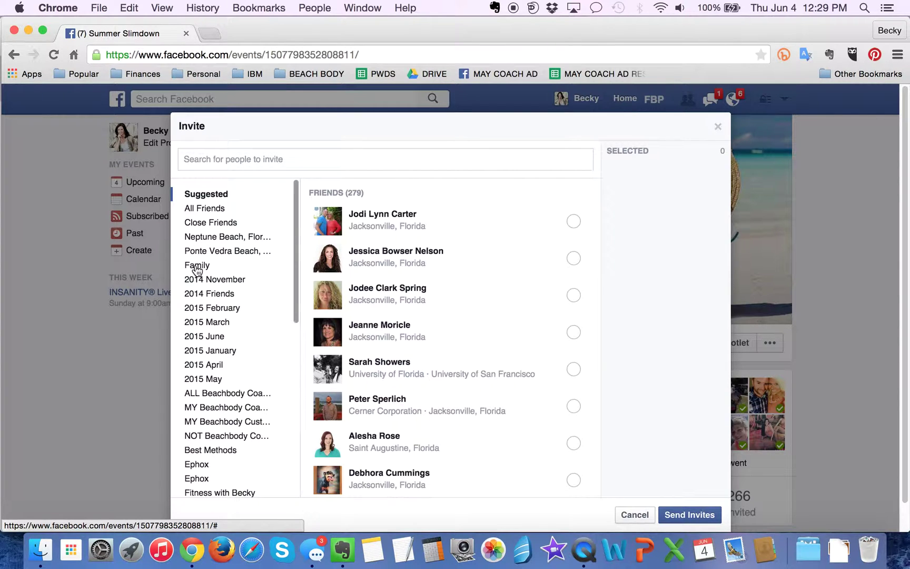
Step: Filter invitees by 2015 June, then select all of 2015 May, and cancel without sending
{"action": "left_click", "coordinate": [193, 340]}
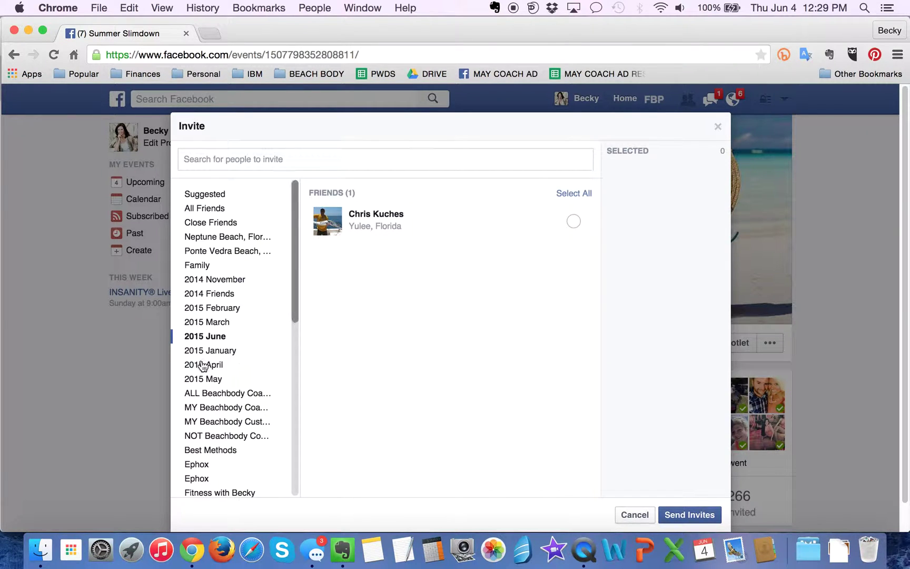
{"action": "left_click", "coordinate": [205, 379]}
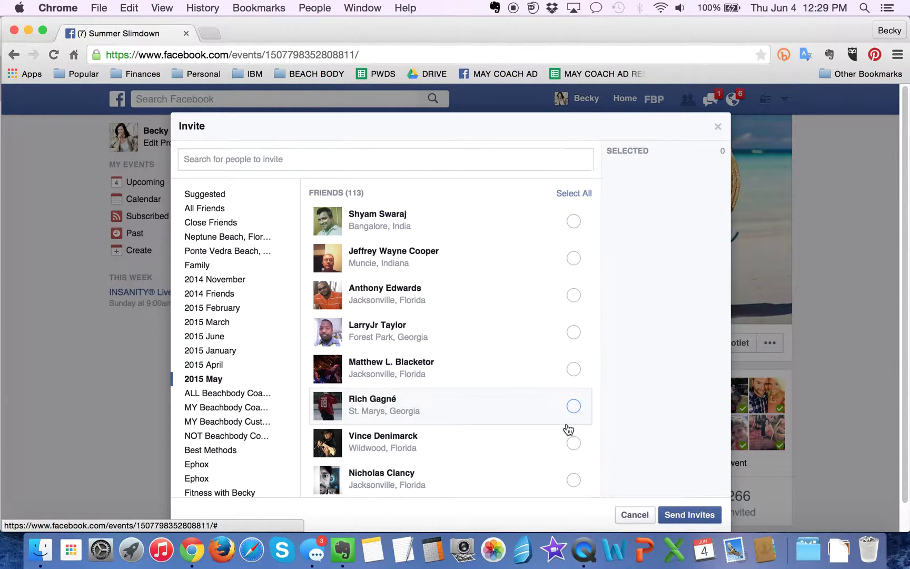
{"action": "left_click", "coordinate": [579, 199]}
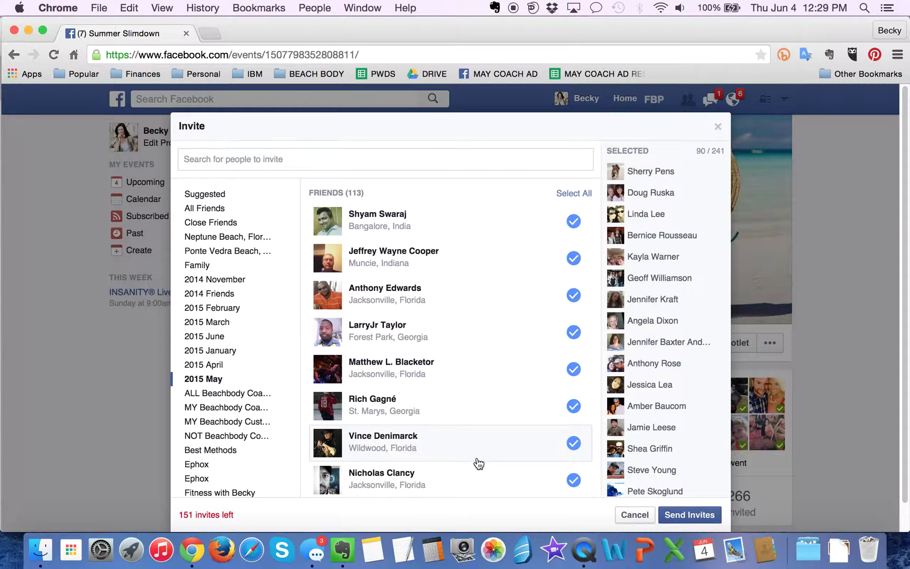
{"action": "left_click", "coordinate": [634, 515]}
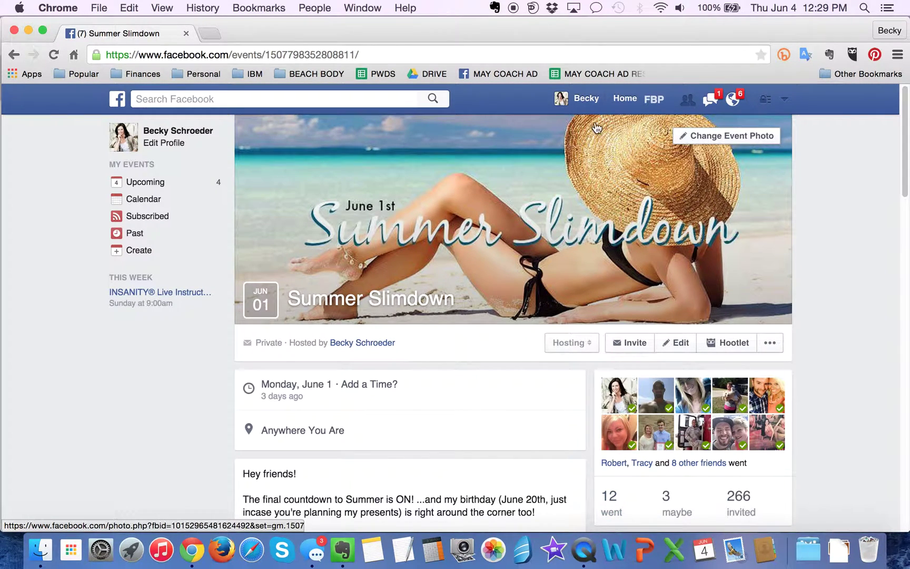
Step: Go from the Summer Slimdown event page to your own profile timeline
{"action": "left_click", "coordinate": [588, 104]}
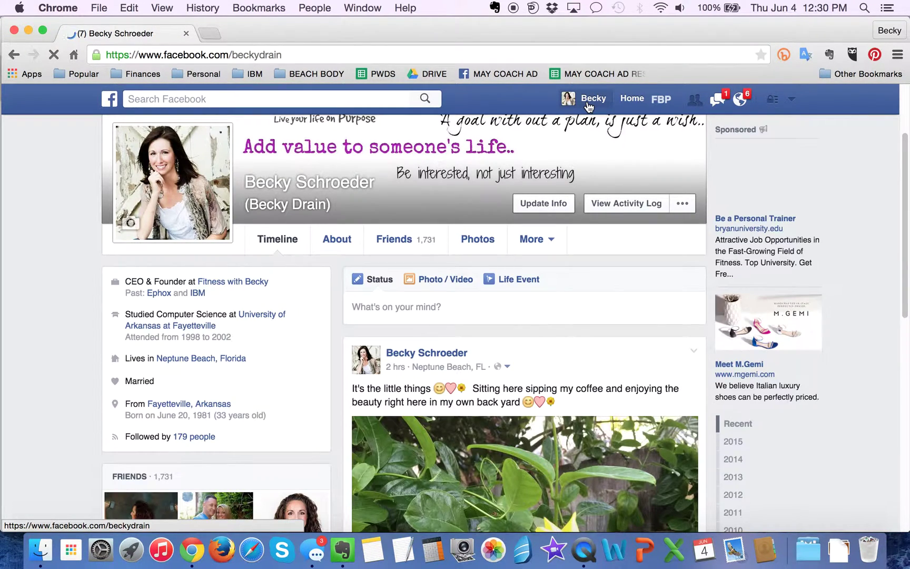